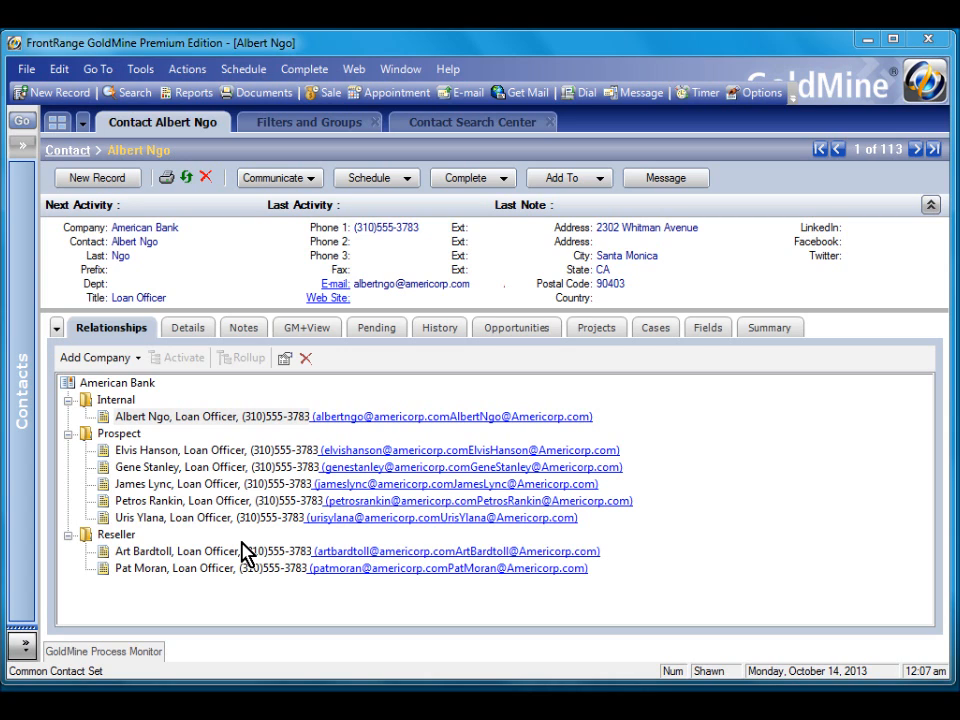
Step: Examine the American Bank relationship tree and its Internal, Prospect and Reseller folders
click(134, 384)
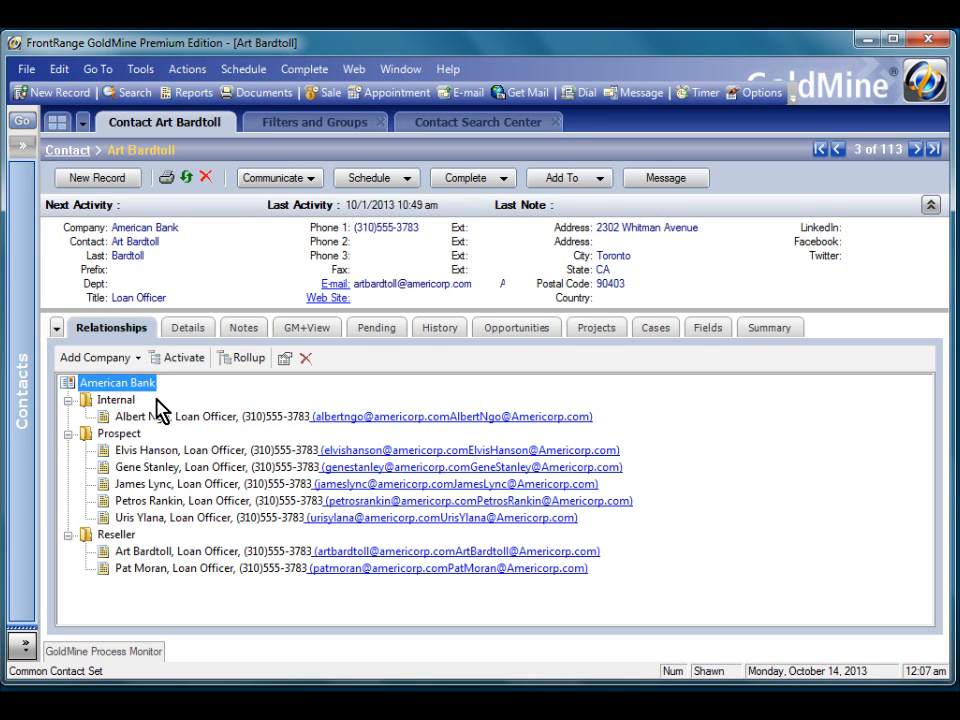
click(105, 401)
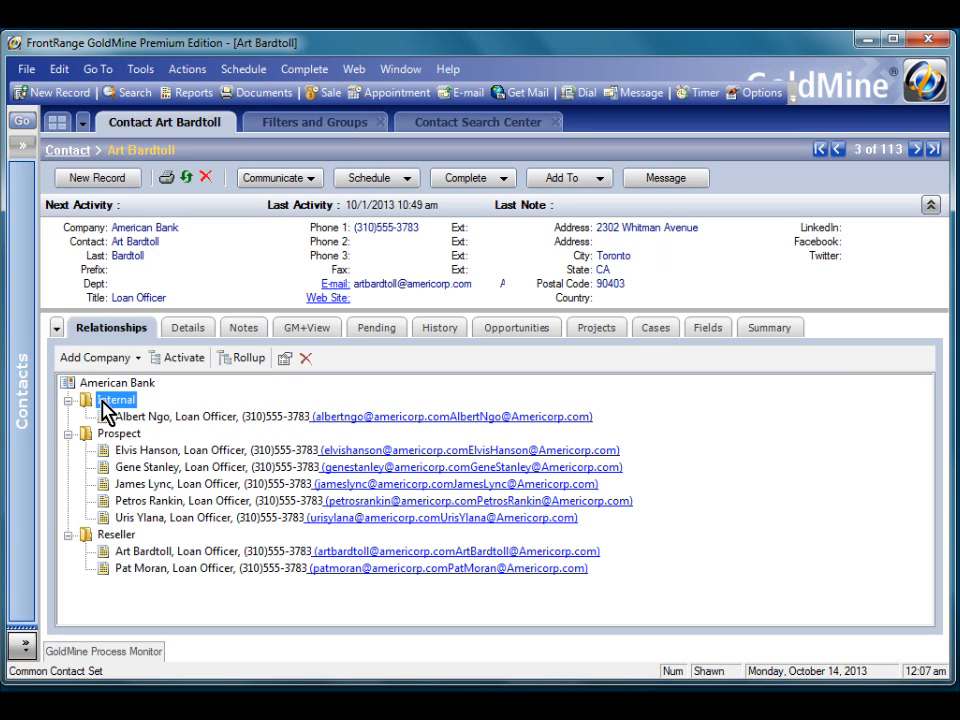
click(92, 436)
click(117, 537)
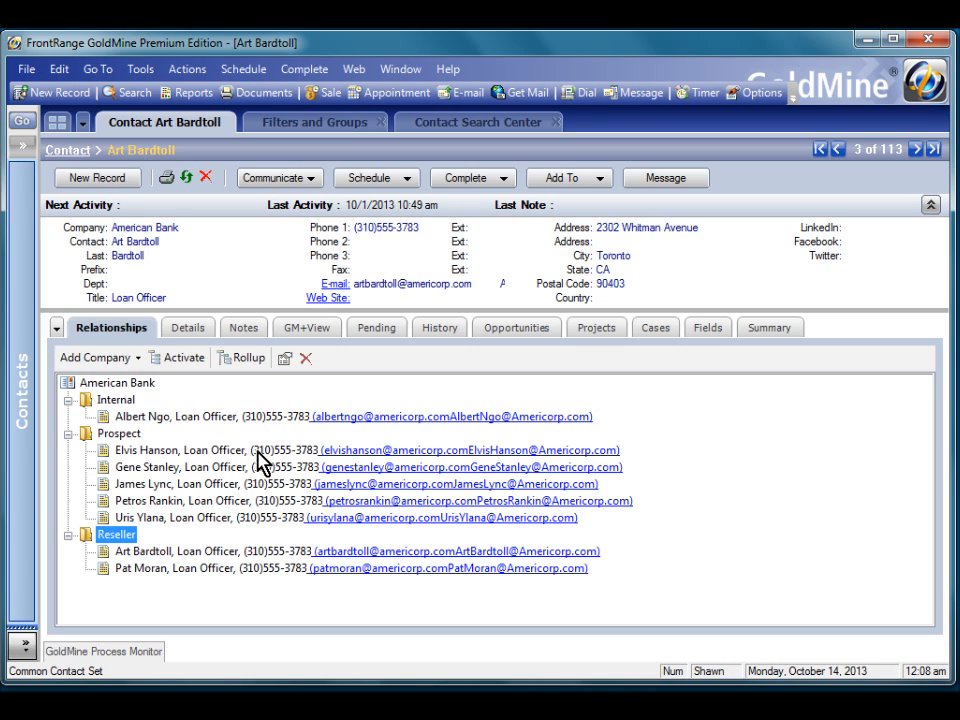
Step: Switch to DBX Data Management, open the Create Relationship Tree task and show its record selection query
click(271, 704)
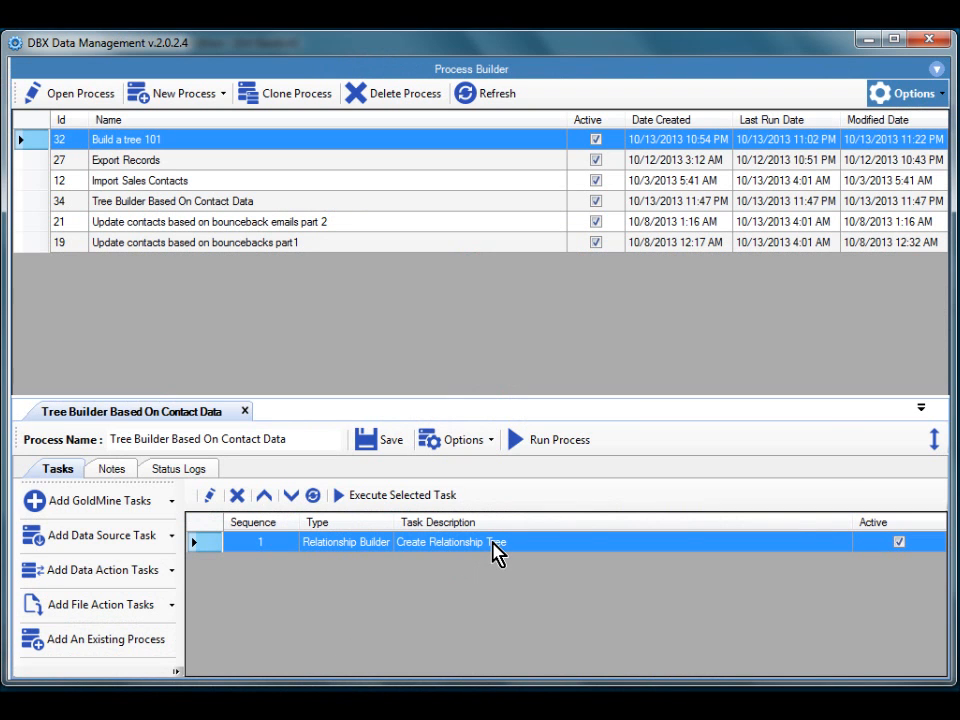
double_click(492, 553)
click(252, 158)
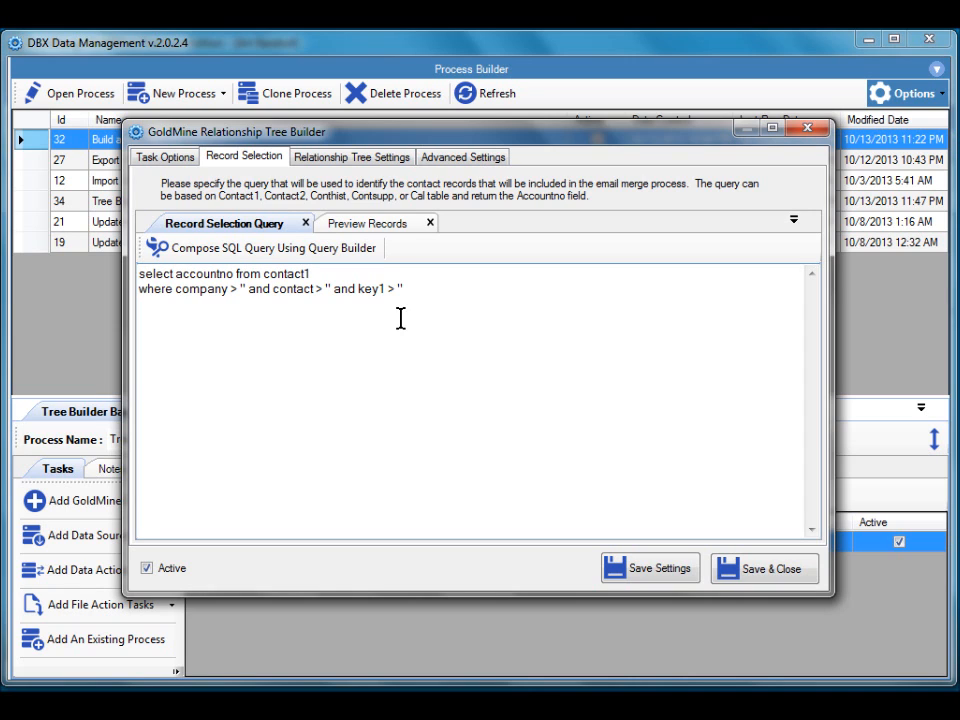
Step: In the relationship tree settings, move the expression contact1.contact from Level 3 to Level 4
click(356, 157)
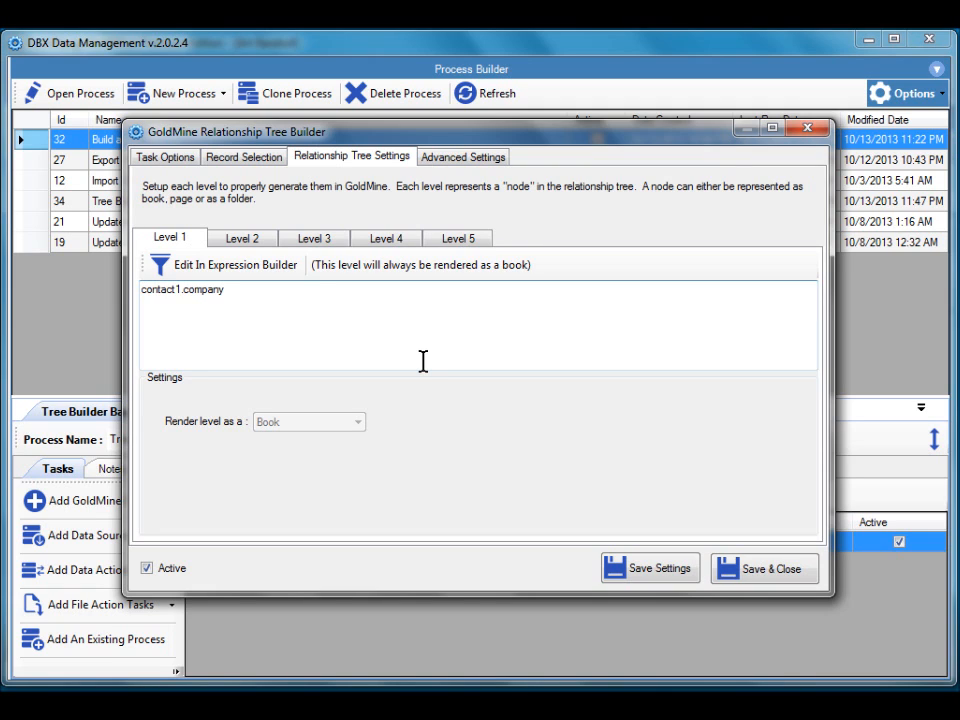
click(315, 242)
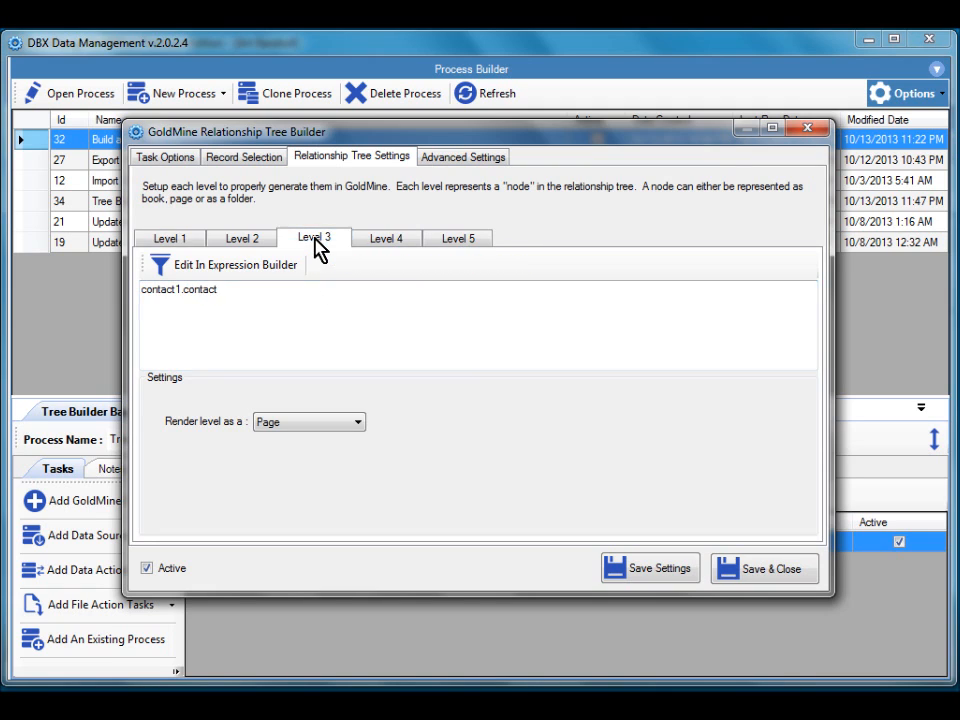
drag(310, 295, 24, 302)
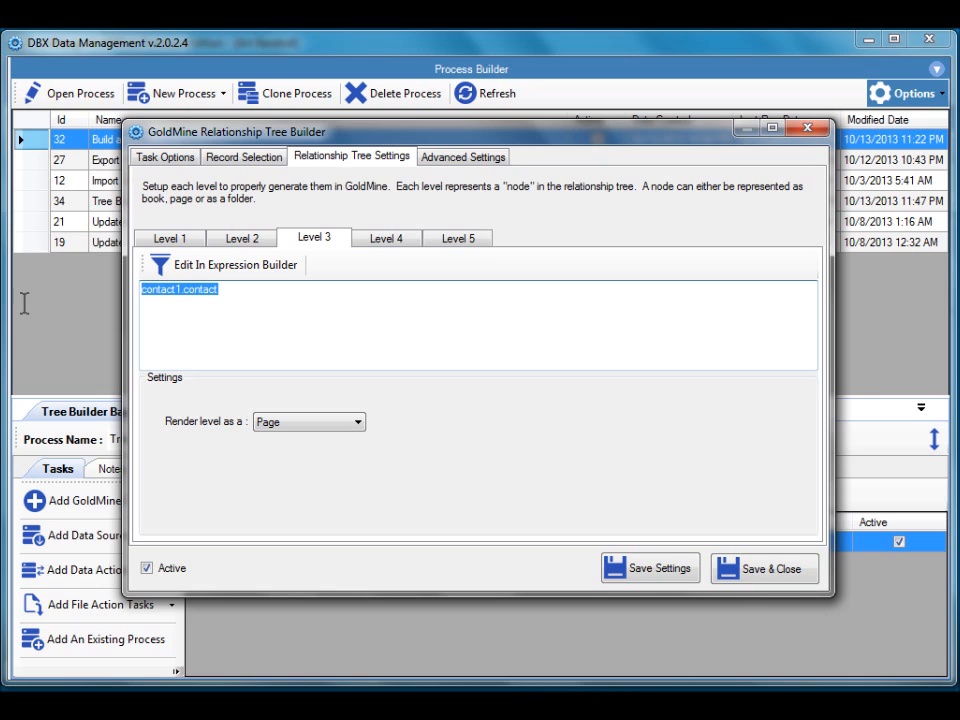
key(Delete)
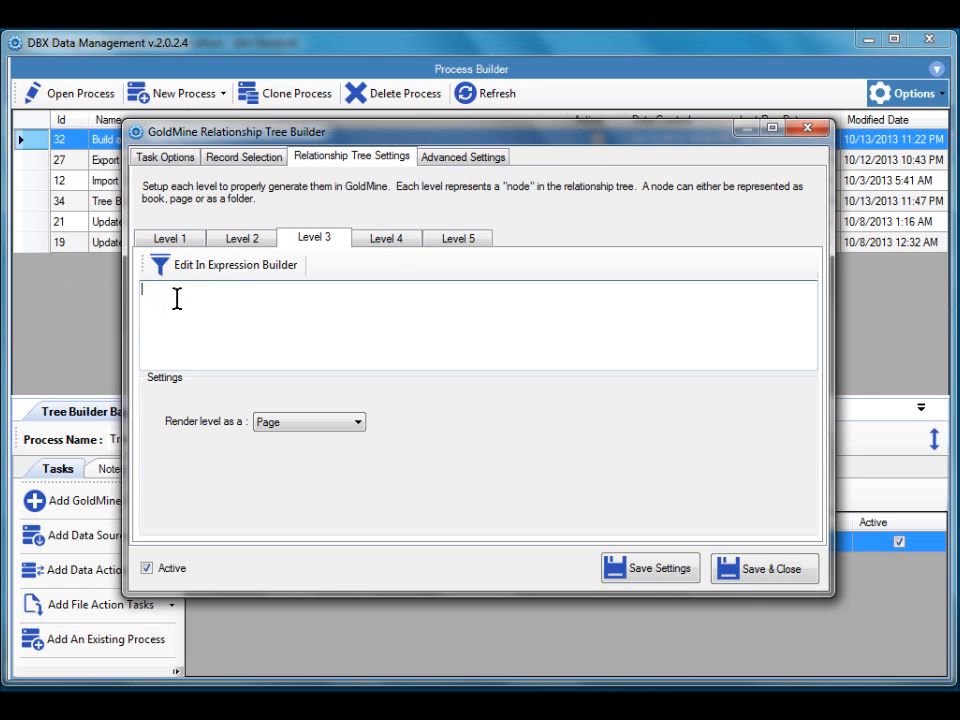
click(385, 241)
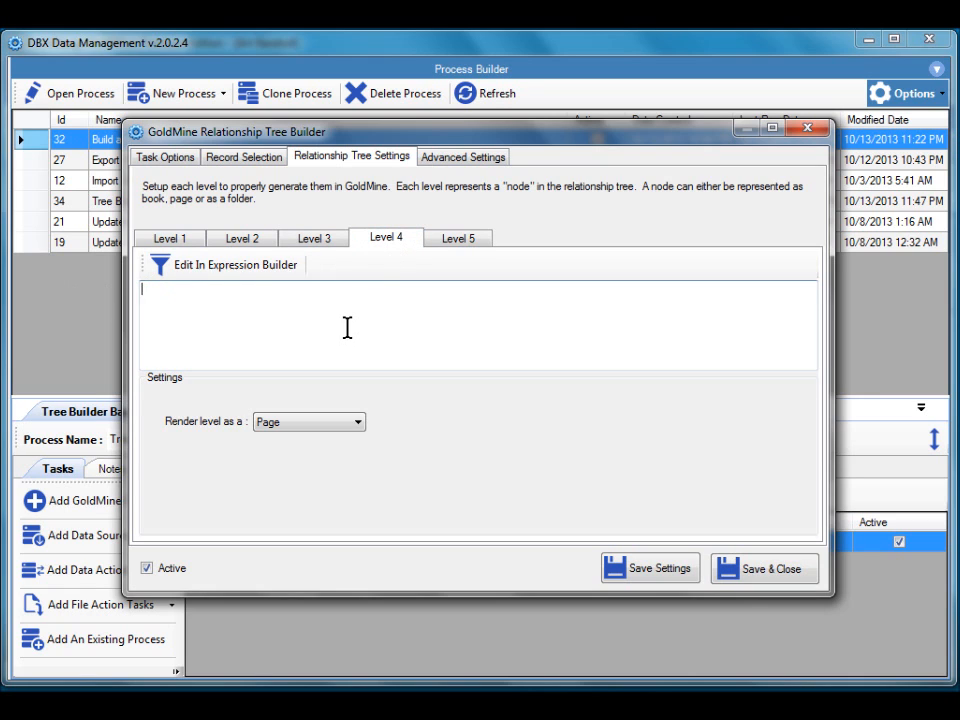
Step: Move the expression contact1.key1 from Level 2 to Level 3 and render Level 3 as a Book
click(306, 244)
click(245, 243)
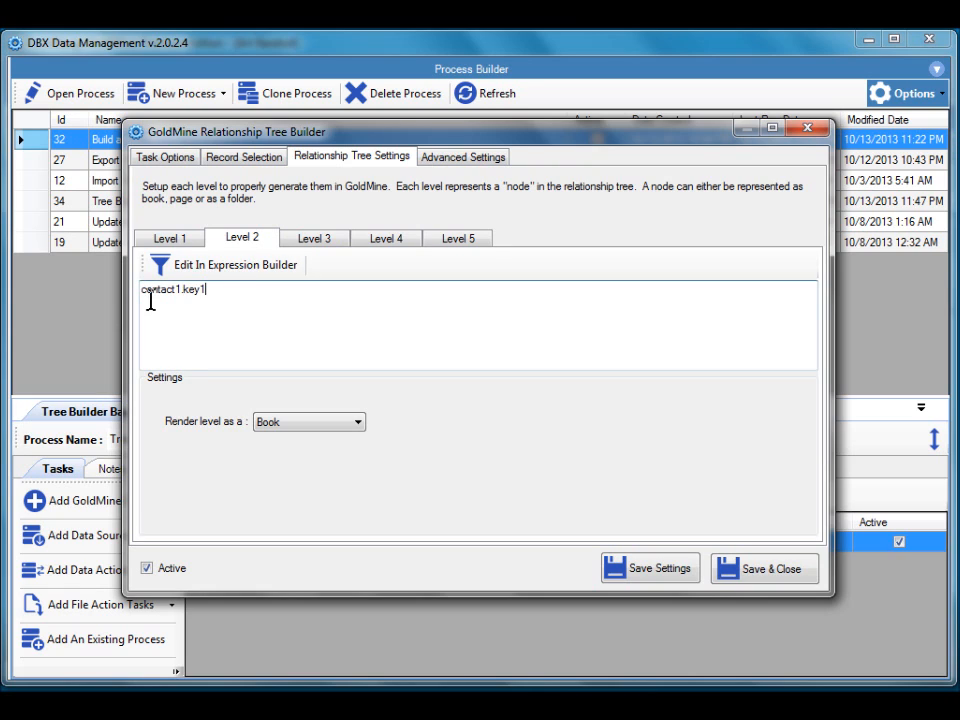
drag(148, 300, 164, 321)
key(ctrl+c)
key(Delete)
click(320, 242)
click(315, 319)
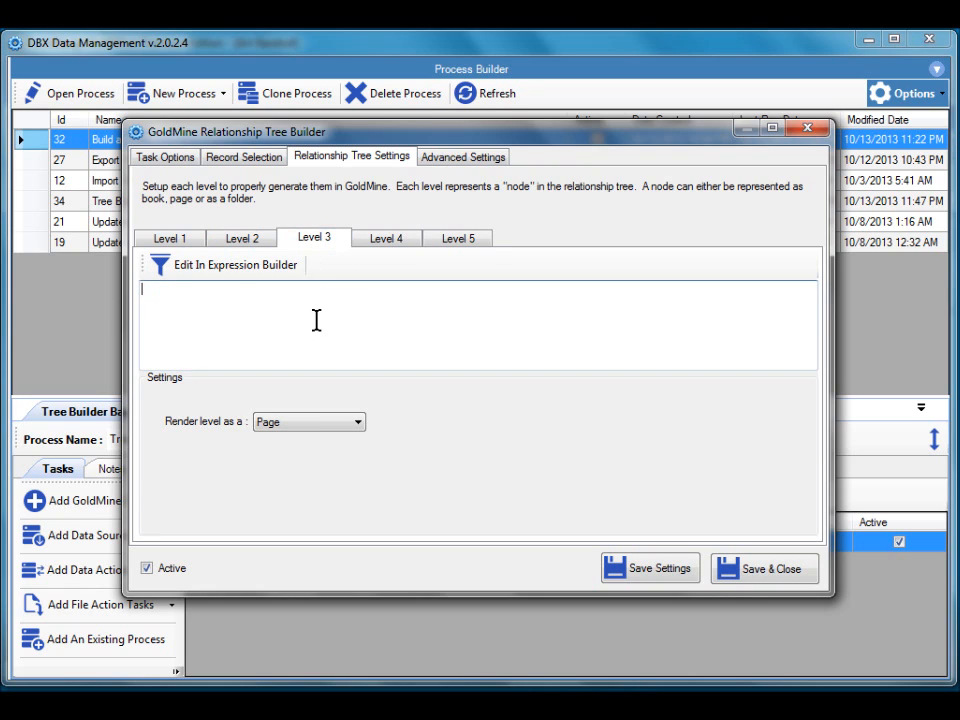
key(ctrl+v)
click(327, 425)
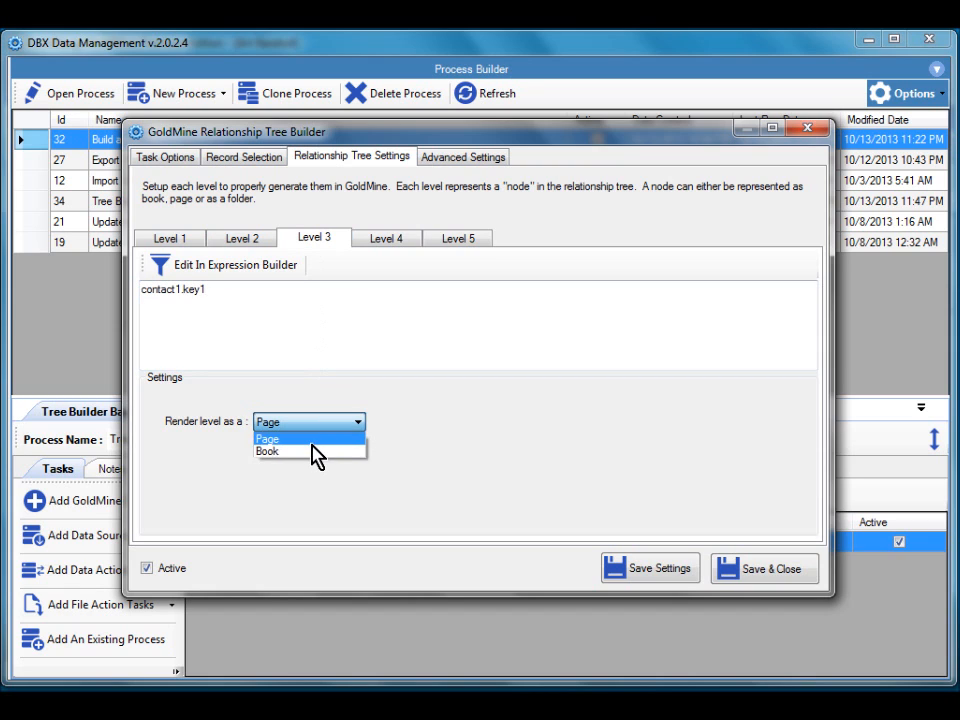
click(313, 452)
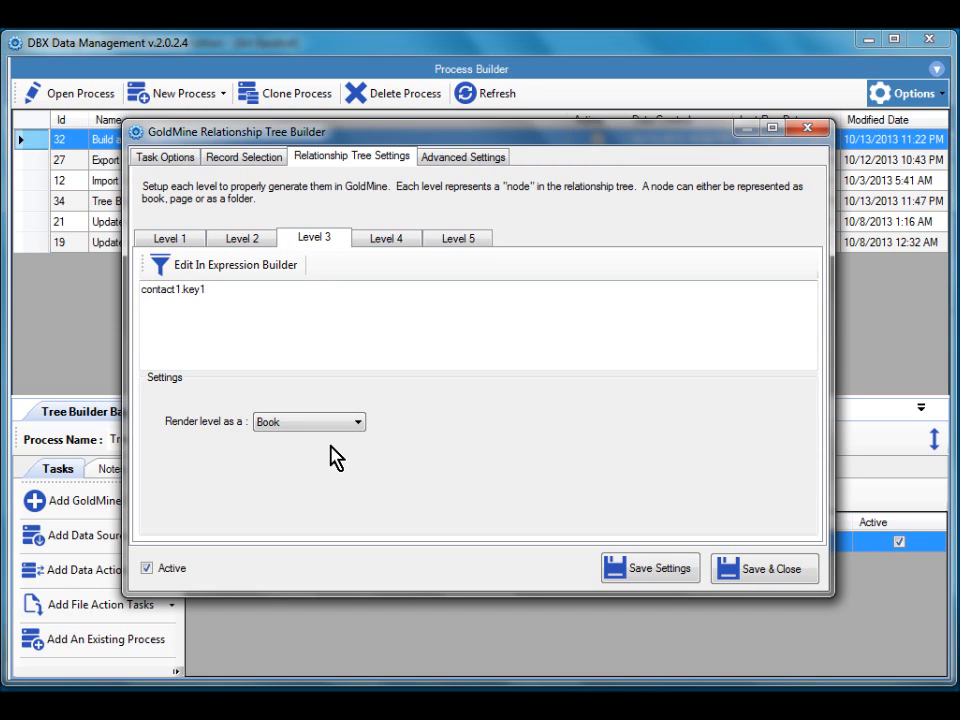
Step: Set the Level 2 expression to 'Record Type', then save and close the relationship tree task after checking its levels
click(243, 240)
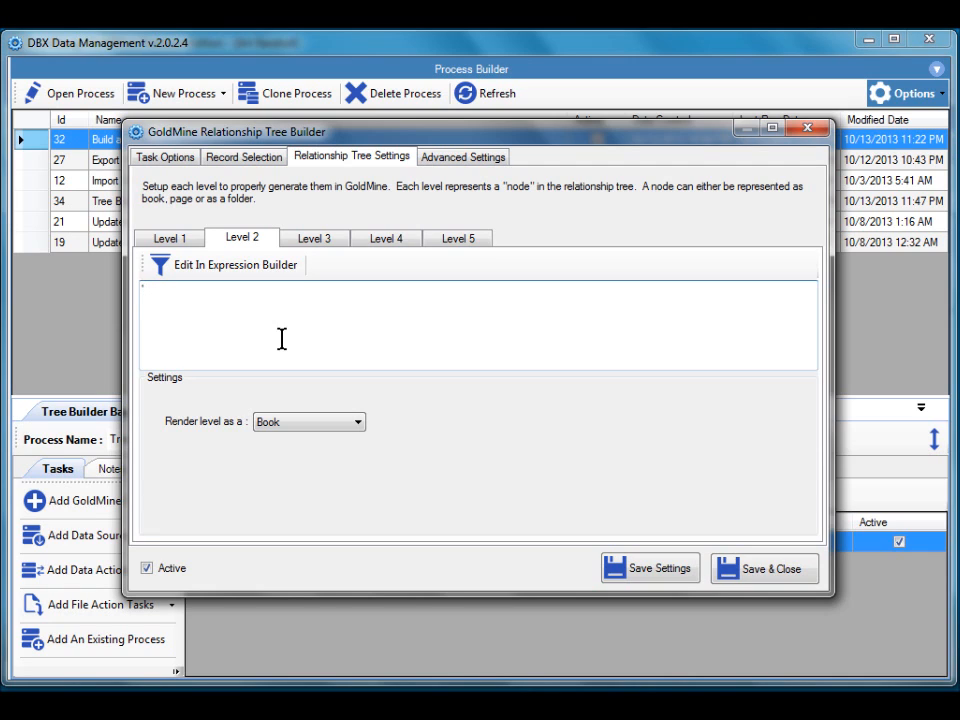
text('Record Type')
click(174, 240)
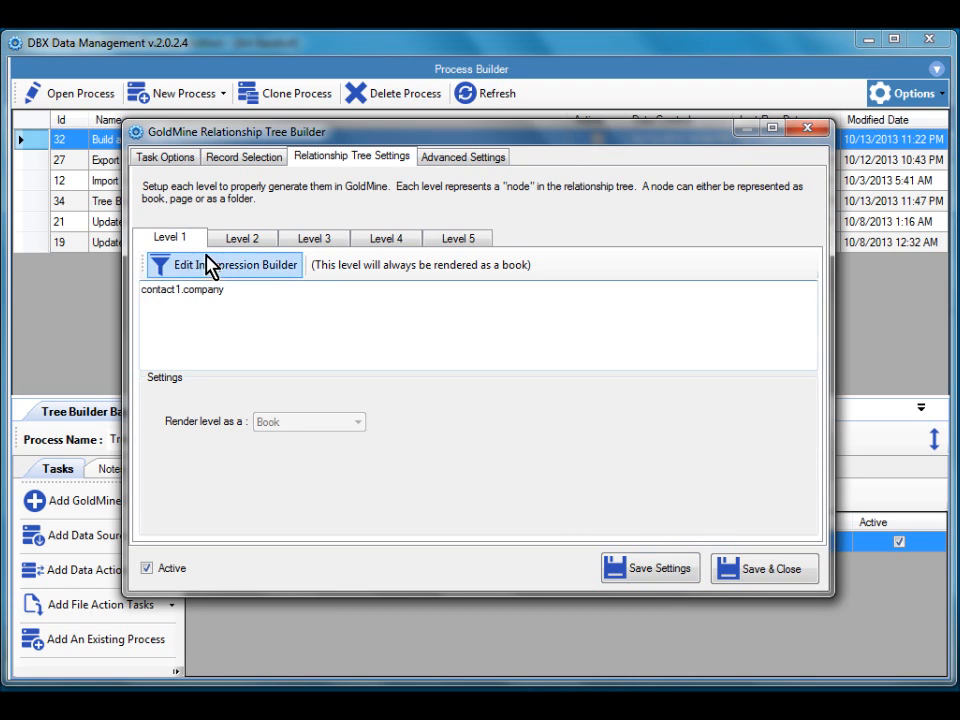
click(240, 239)
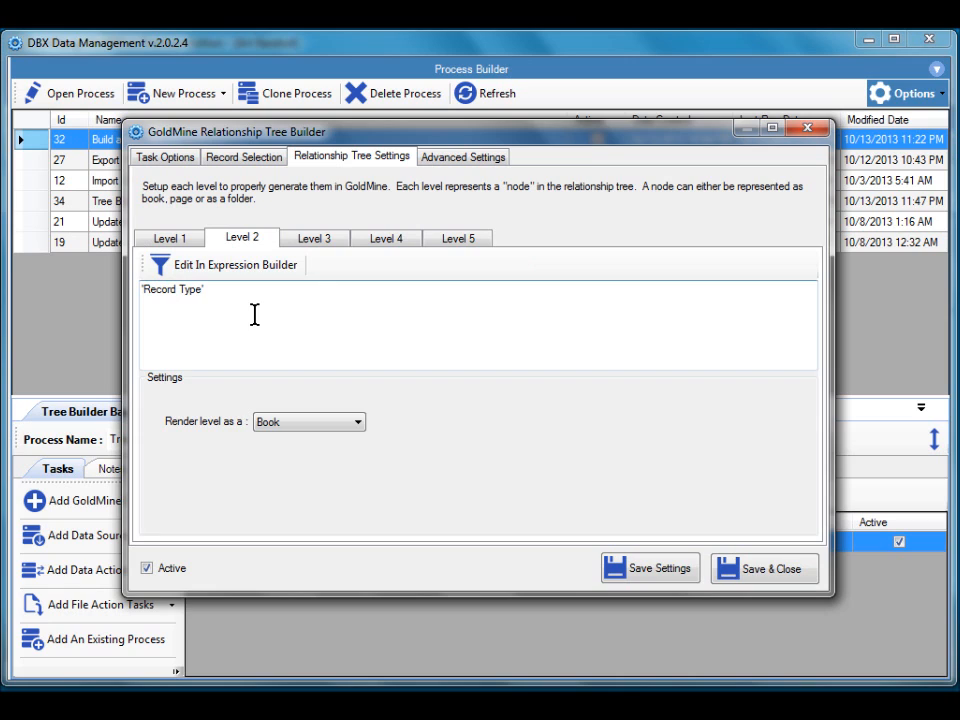
click(313, 240)
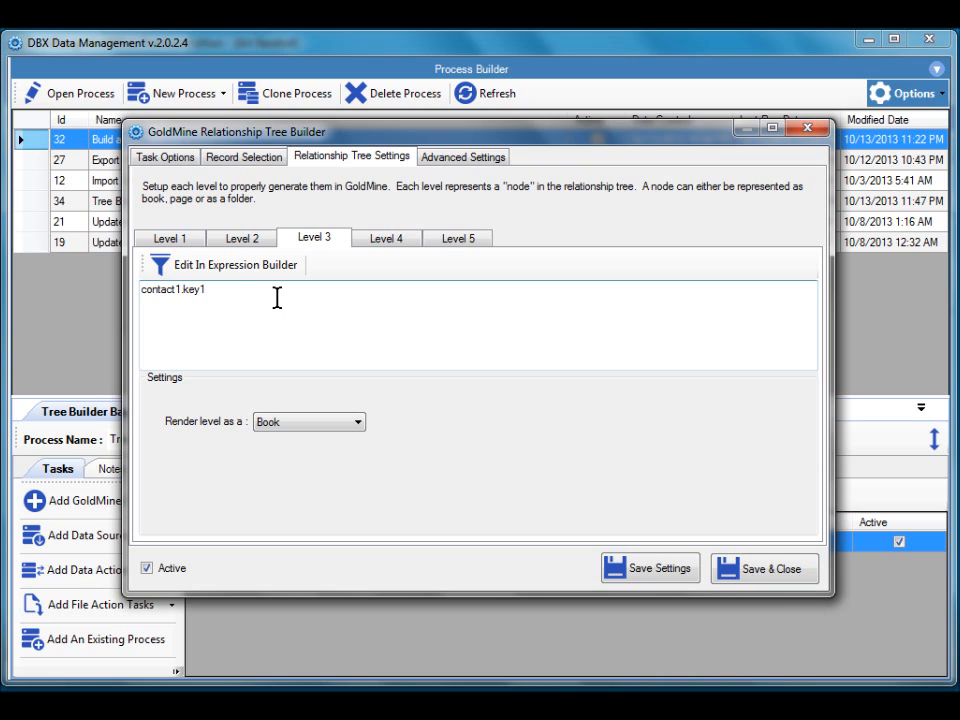
click(386, 242)
click(315, 243)
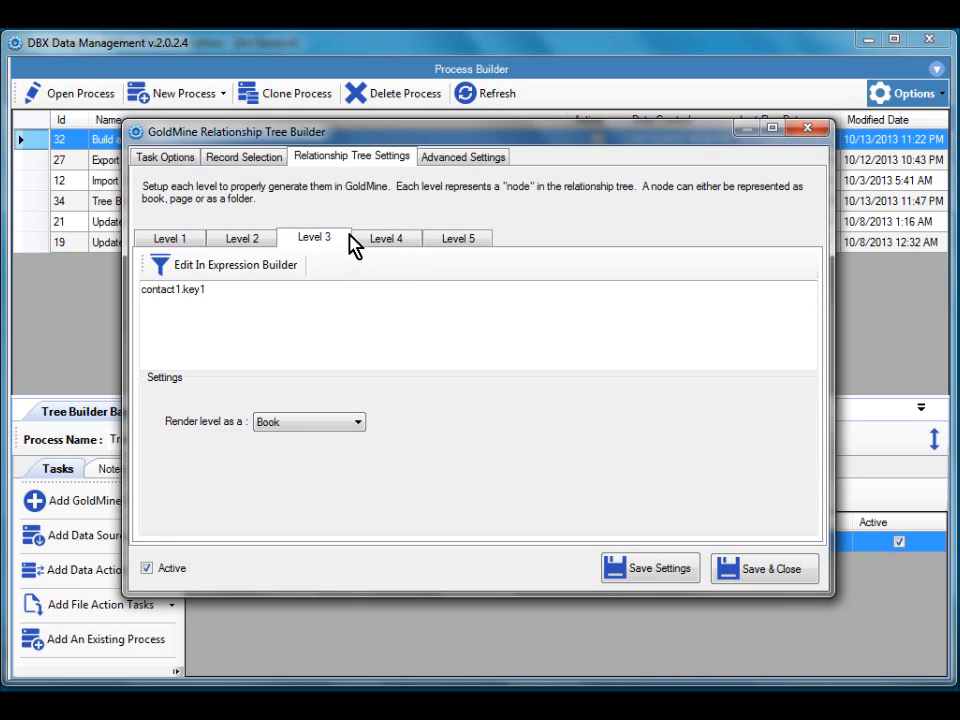
click(388, 248)
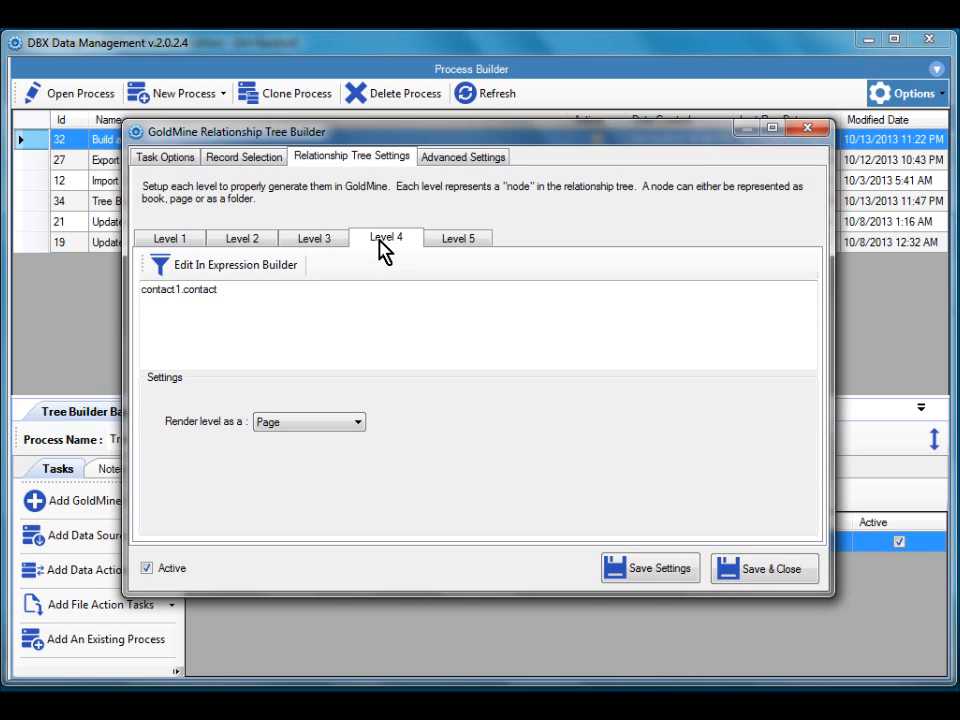
click(781, 588)
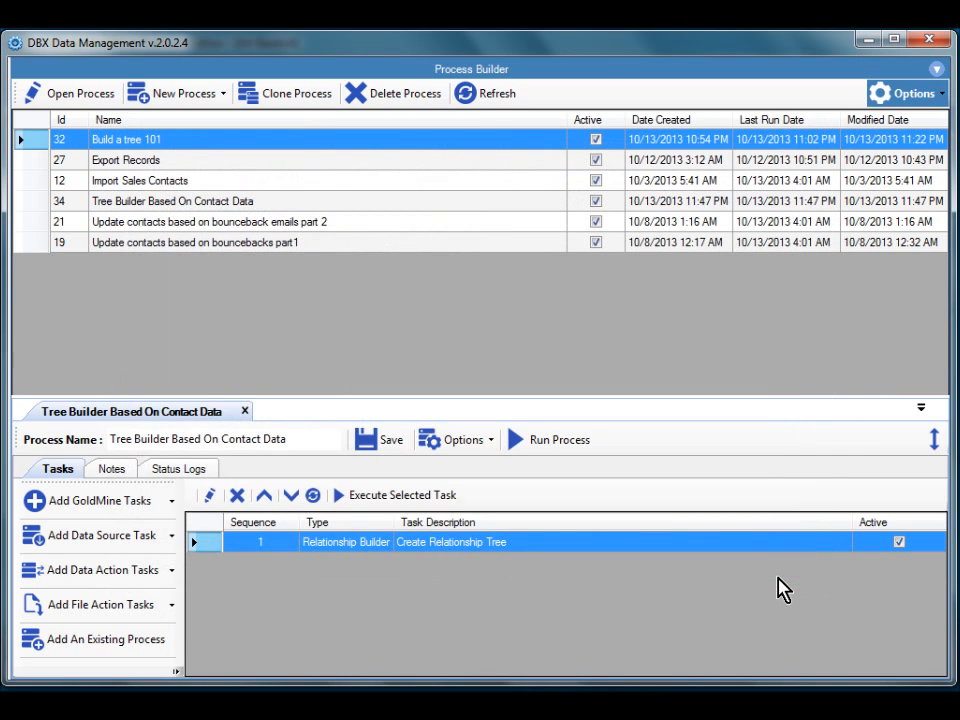
Step: Run the Tree Builder Based On Contact Data process, accepting the backup alert and dismissing the completion notice
click(556, 445)
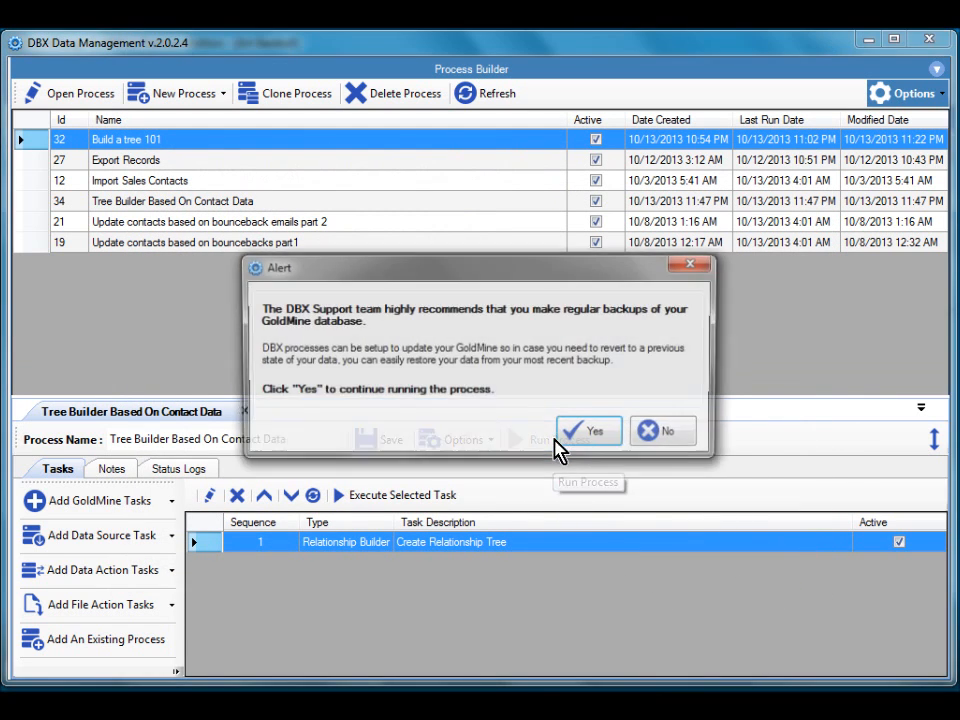
click(584, 444)
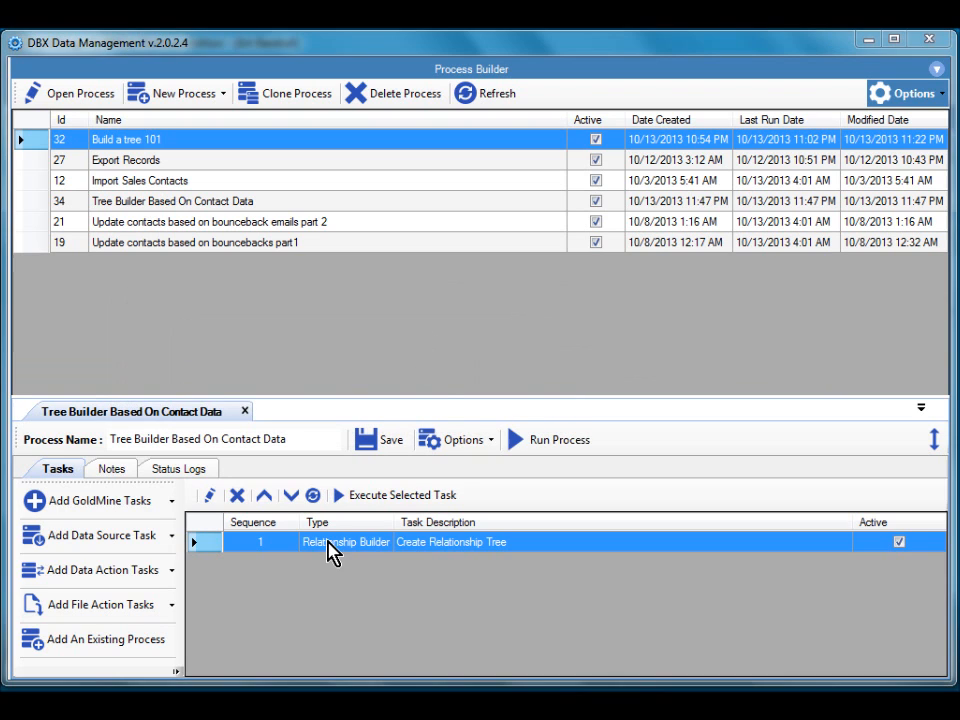
click(390, 430)
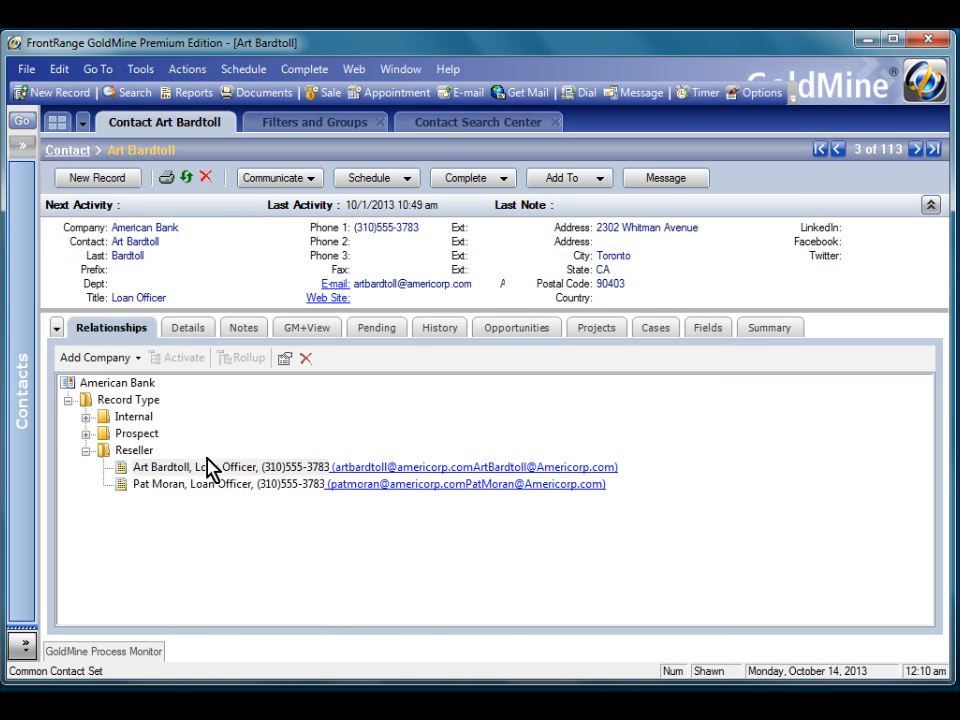
Step: In GoldMine, enlarge the Relationships area and examine the contacts grouped under the Record Type folder of American Bank
drag(199, 314, 205, 278)
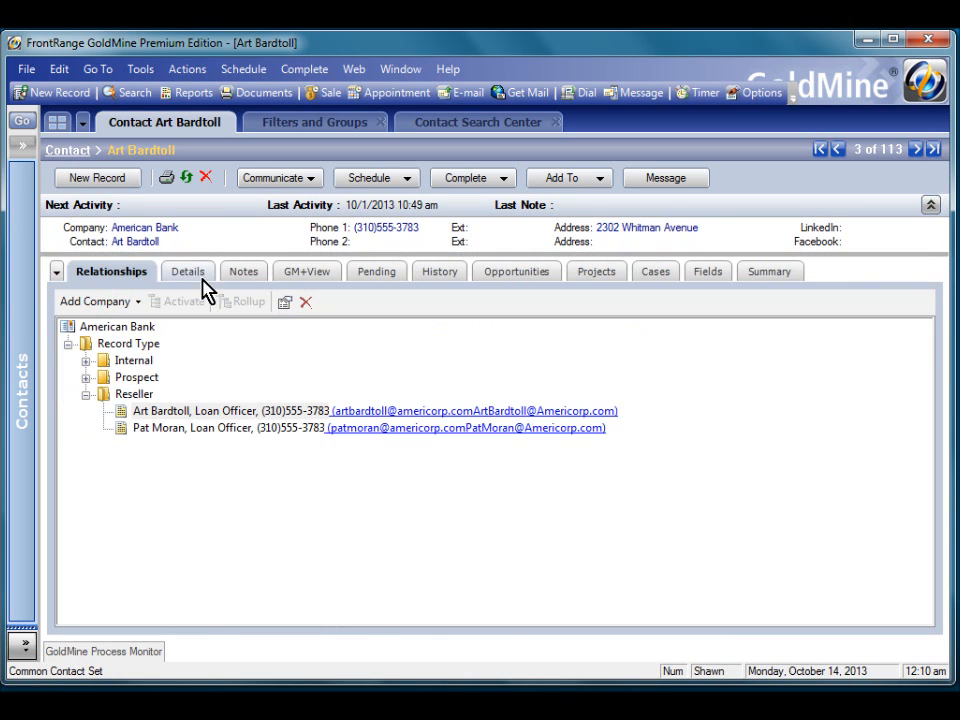
click(100, 330)
click(140, 344)
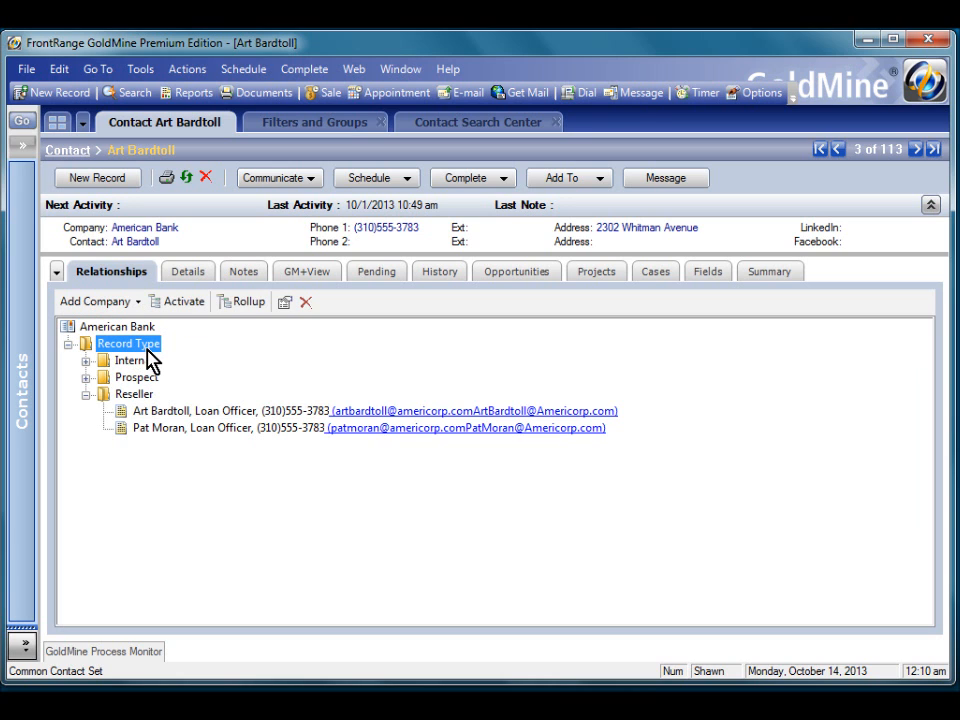
click(86, 378)
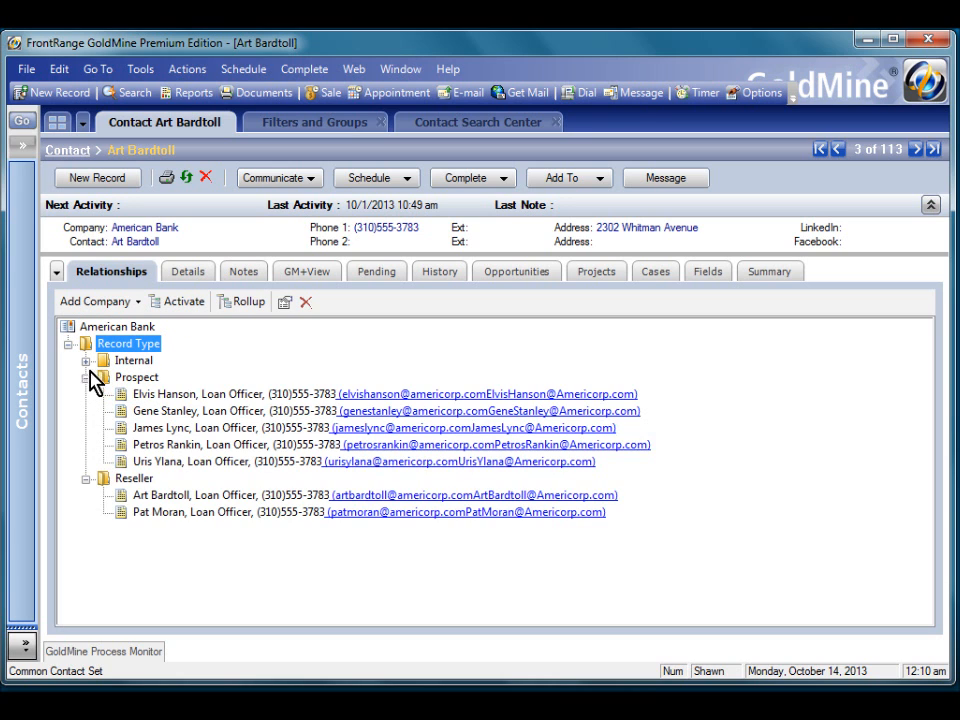
click(86, 361)
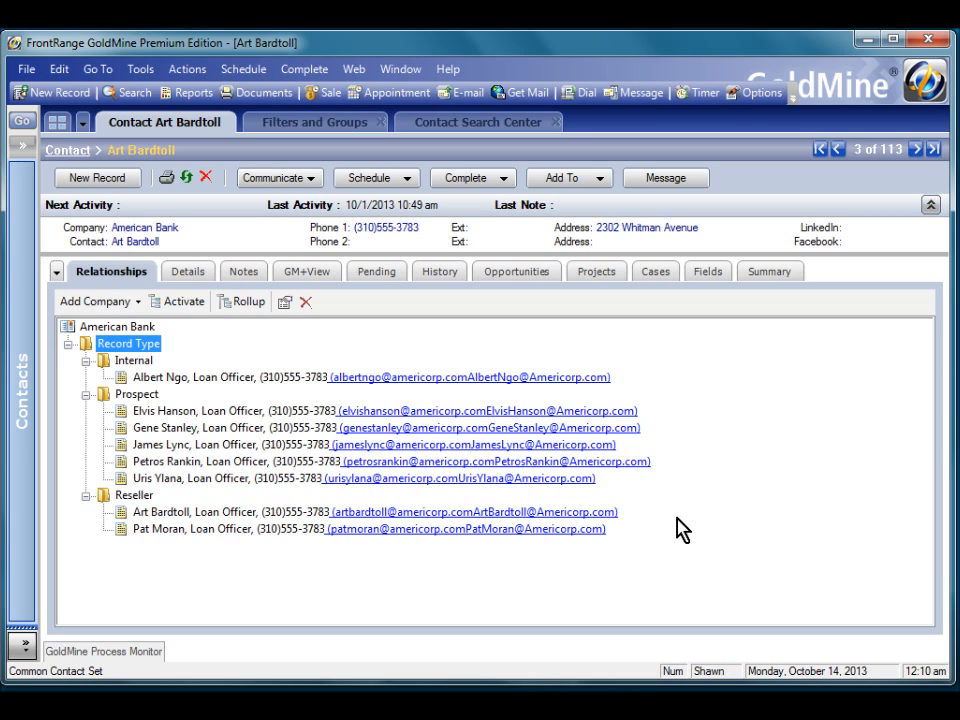
click(86, 495)
click(86, 394)
click(86, 360)
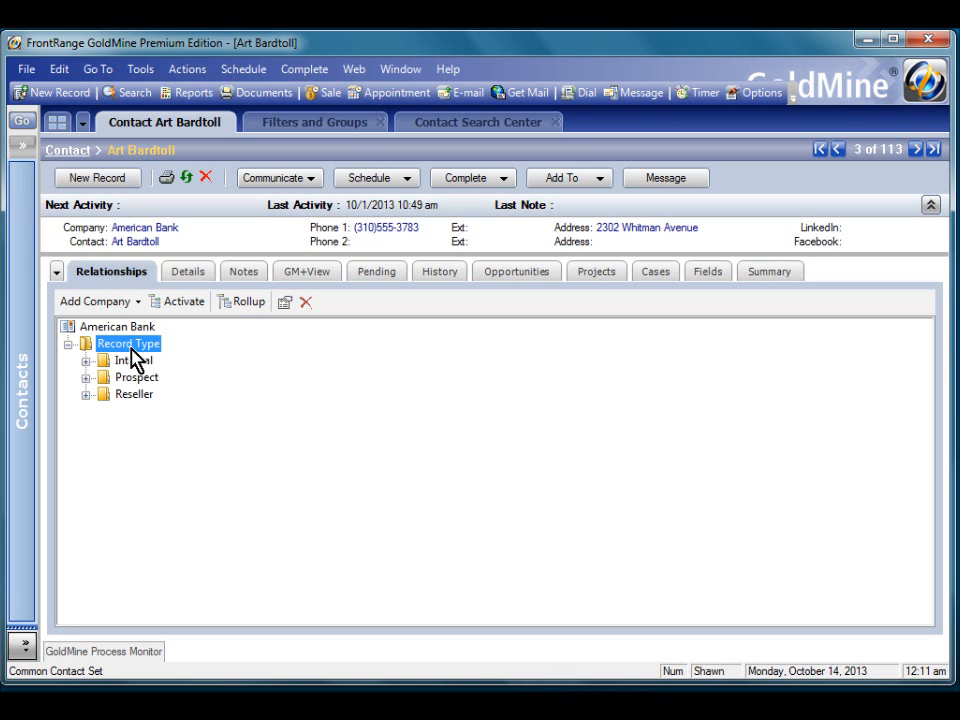
Step: Switch to DBX Data Management, change the Create Relationship Tree task's Level 2 expression to 'Record Types', and save and close it
click(265, 704)
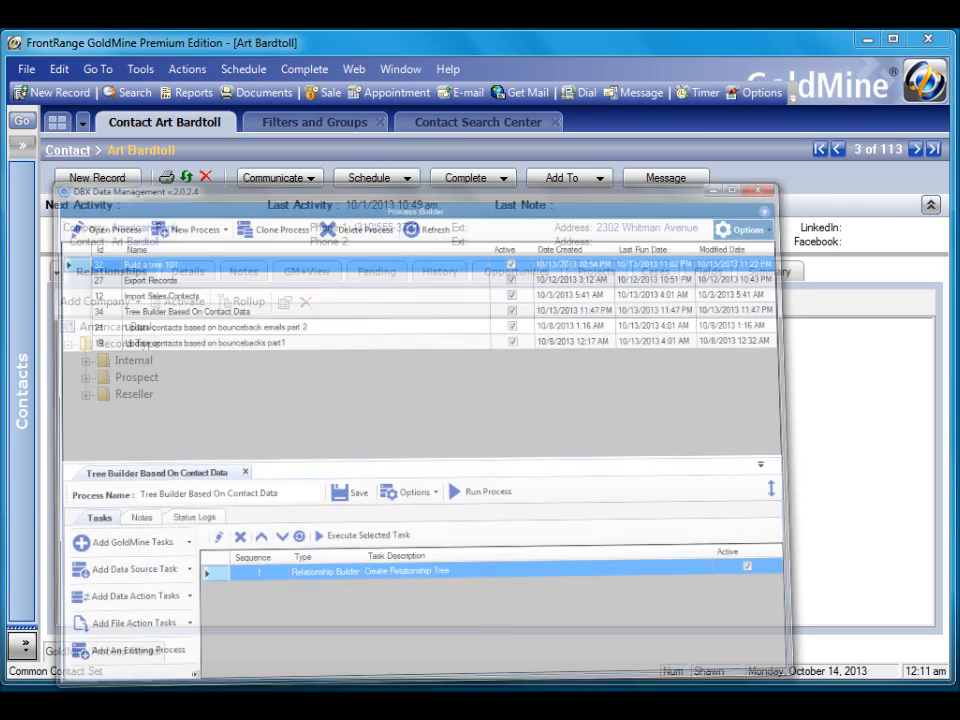
double_click(388, 555)
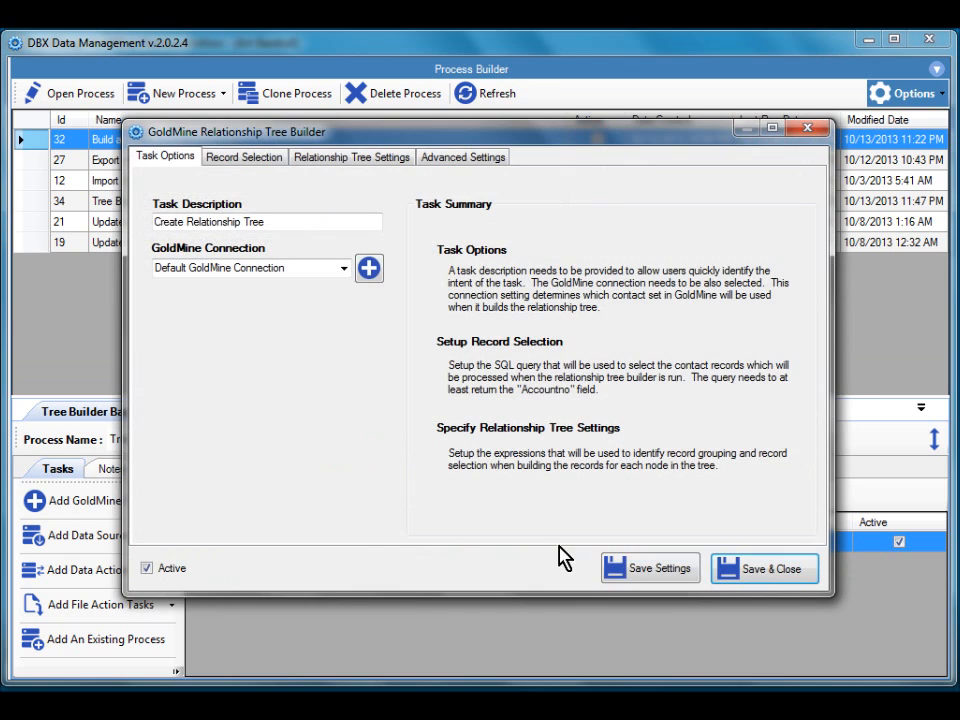
click(328, 158)
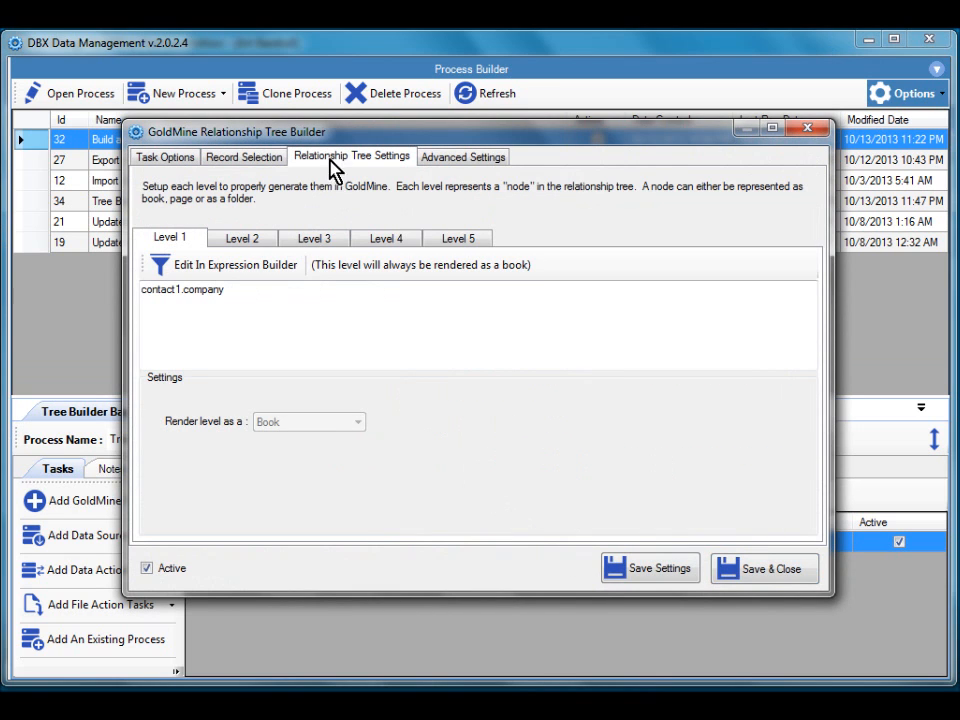
click(250, 241)
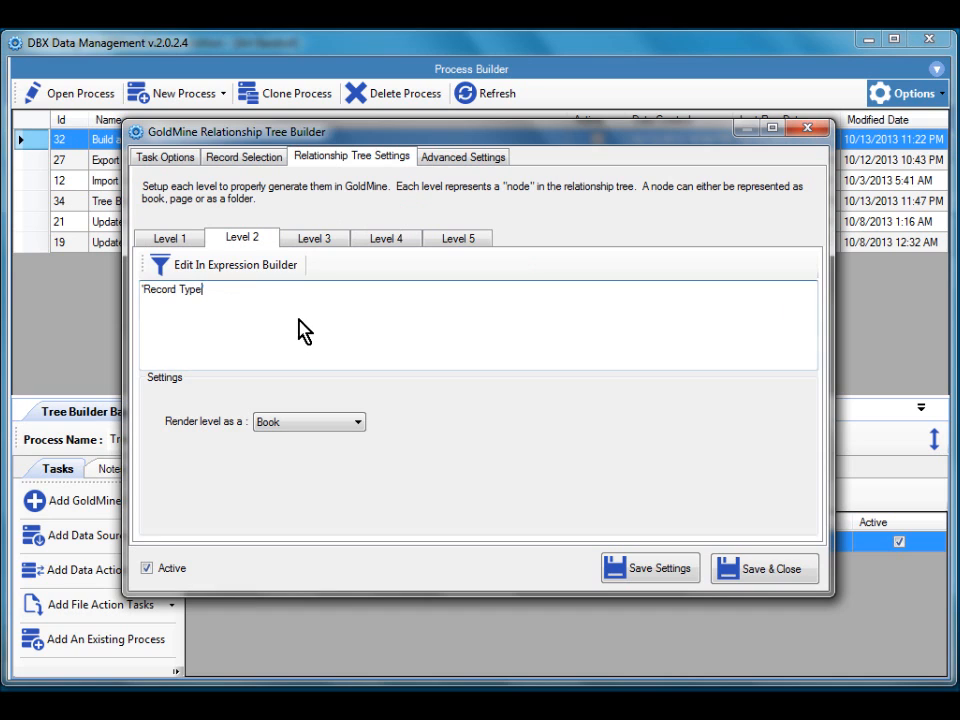
text(s)
click(739, 572)
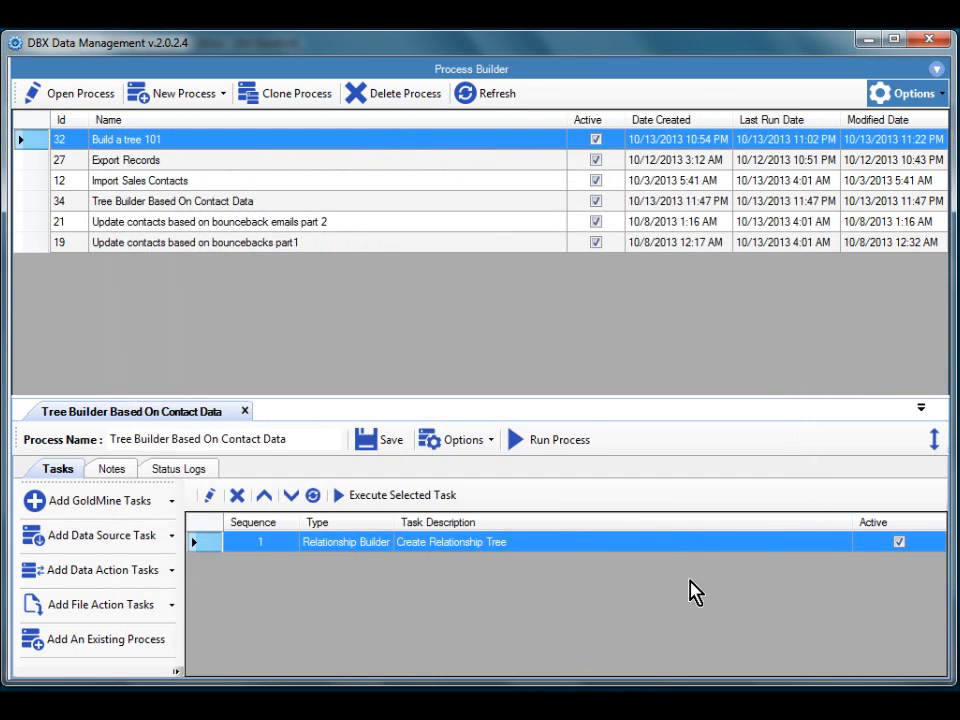
Step: Run the Tree Builder Based On Contact Data process again with the changed Level 2 name, closing its messages
click(538, 443)
click(570, 438)
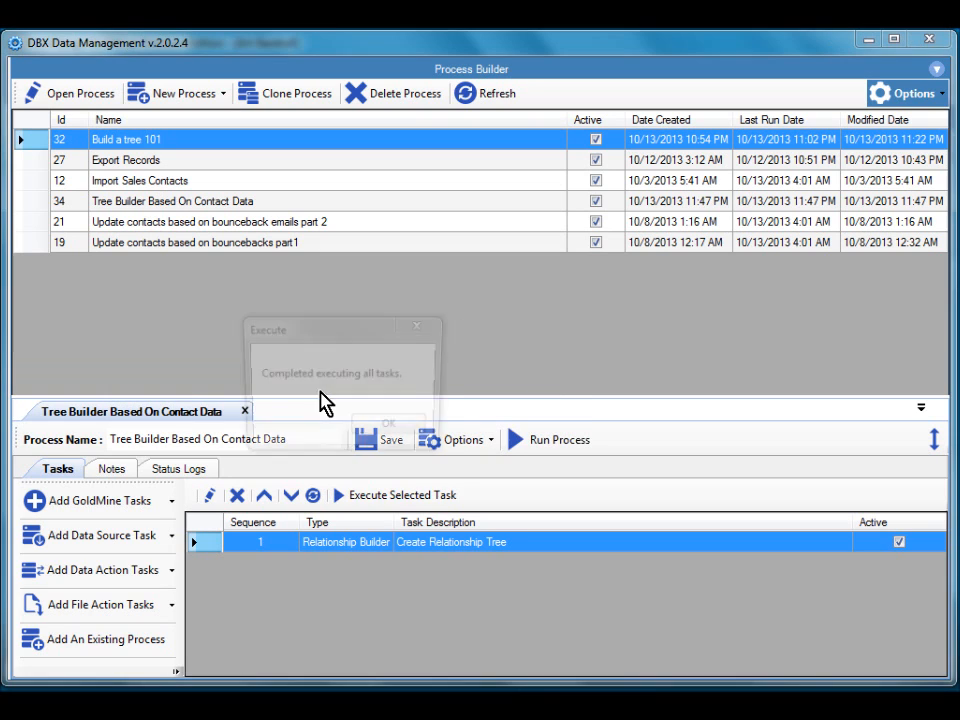
click(372, 428)
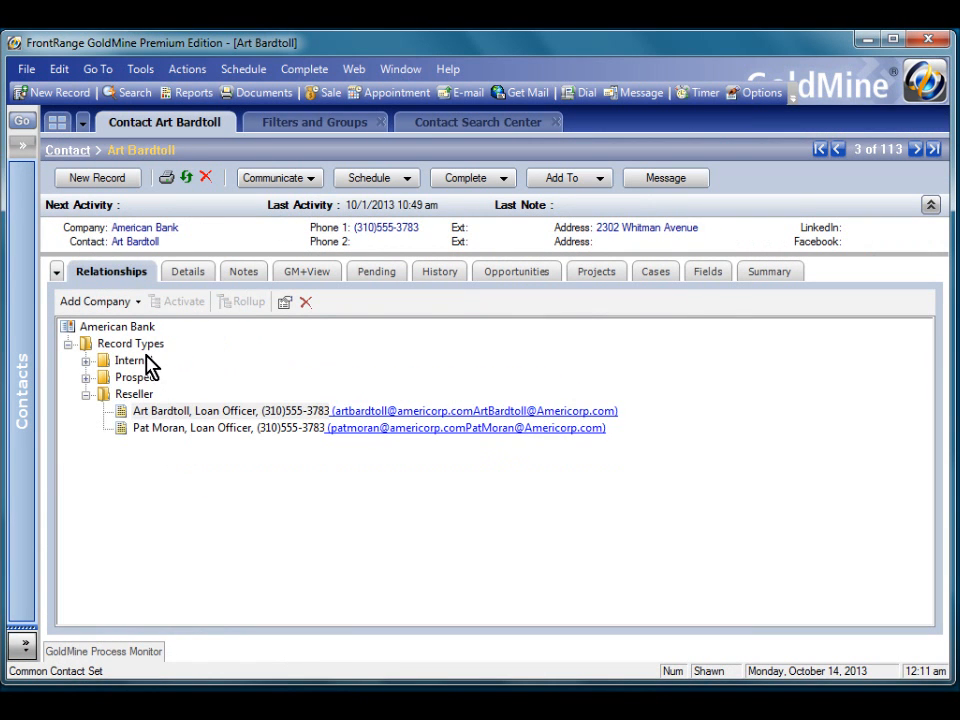
Step: Examine the contacts in the Internal, Prospect and Reseller folders under Record Types in the GoldMine tree
click(87, 394)
click(86, 377)
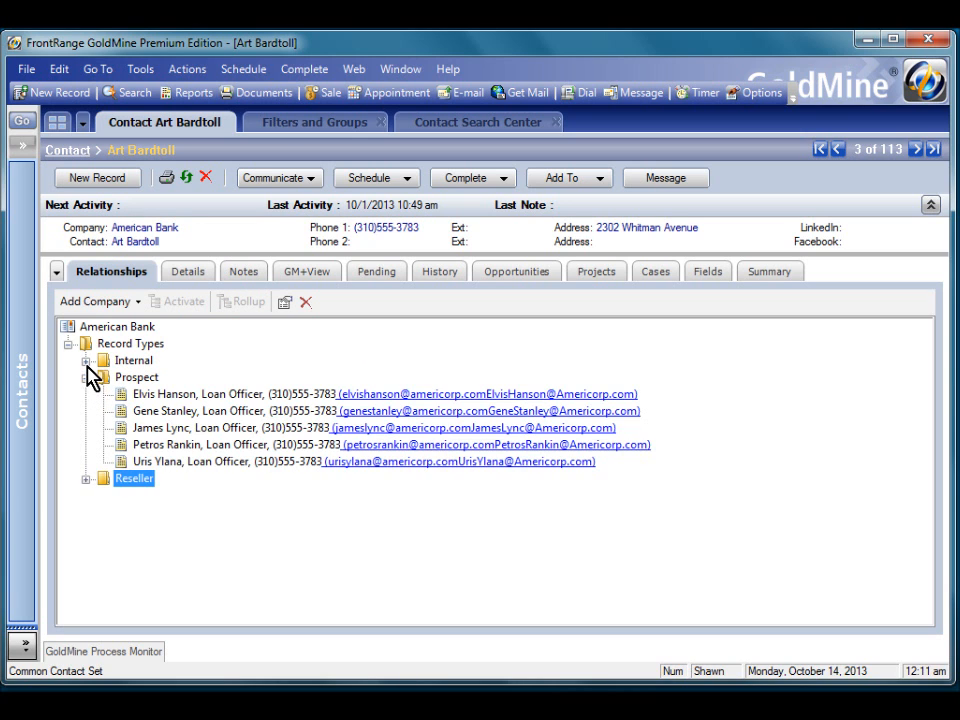
click(86, 361)
click(86, 496)
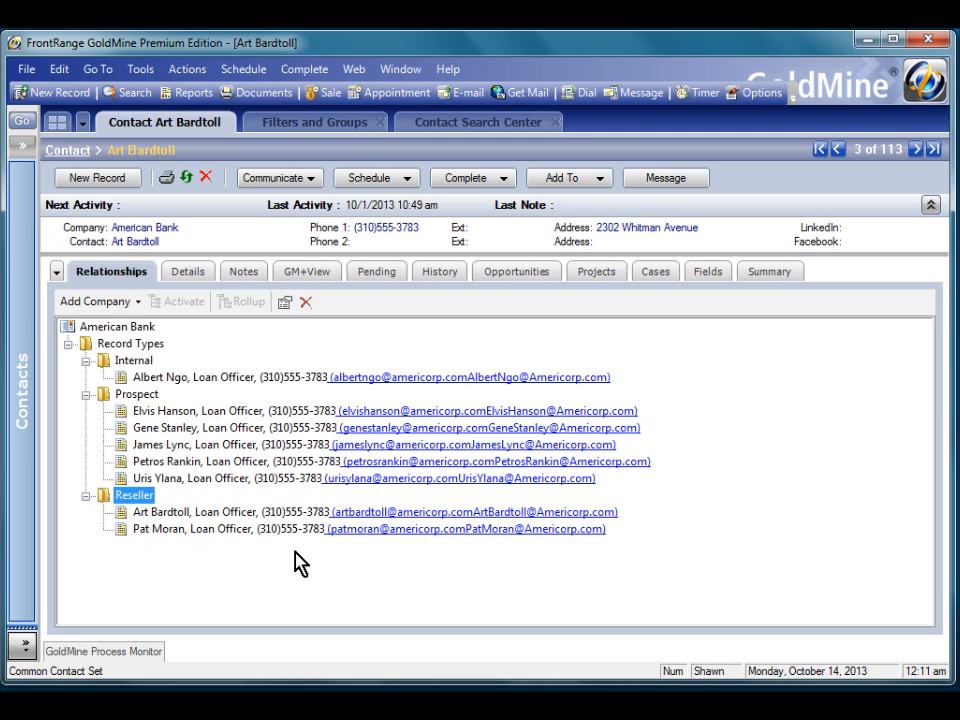